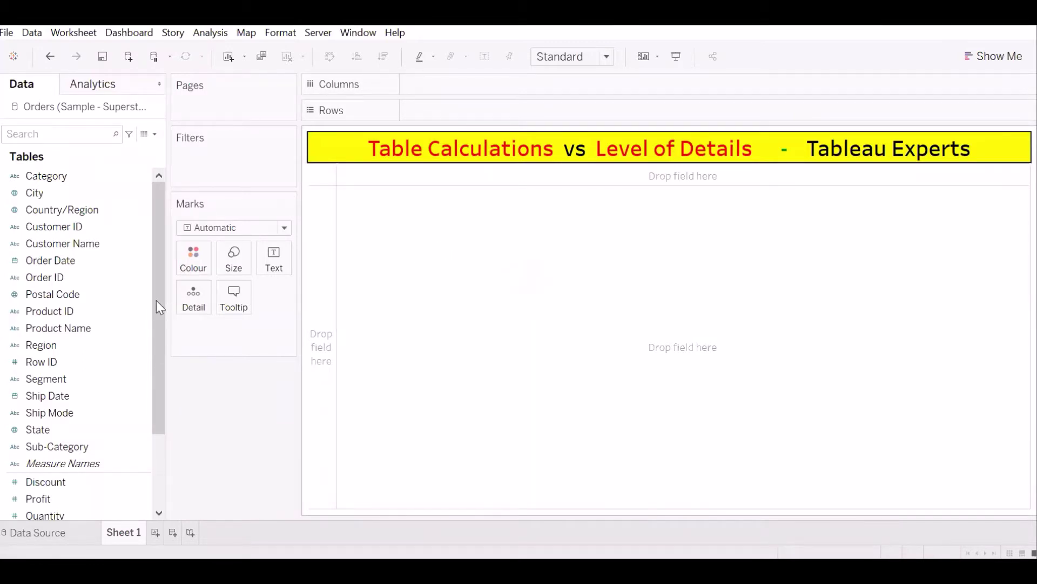
# List every Sub-Category on rows with its SUM(Sales), totaling 2,297,201.
pyautogui.doubleClick(41, 445)
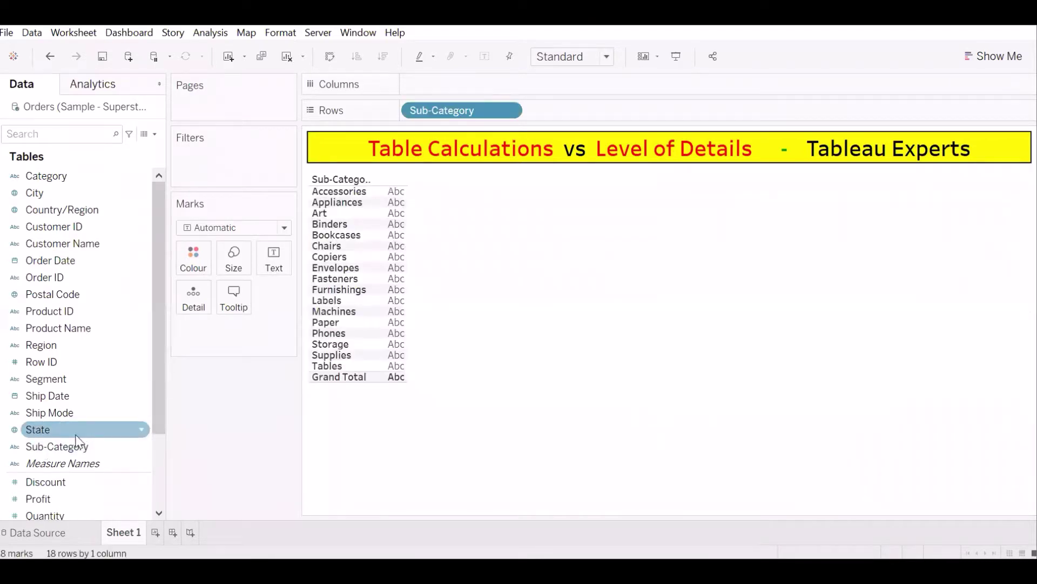
pyautogui.scroll(-2, 76, 435)
pyautogui.doubleClick(69, 430)
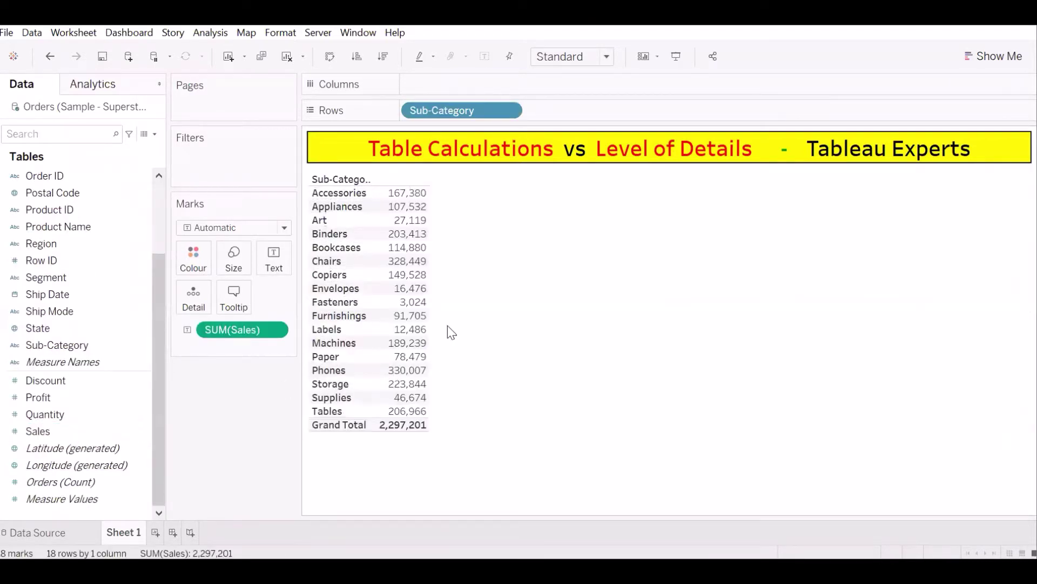
# Apply a Percent of Total quick table calculation to SUM(Sales).
pyautogui.click(280, 329)
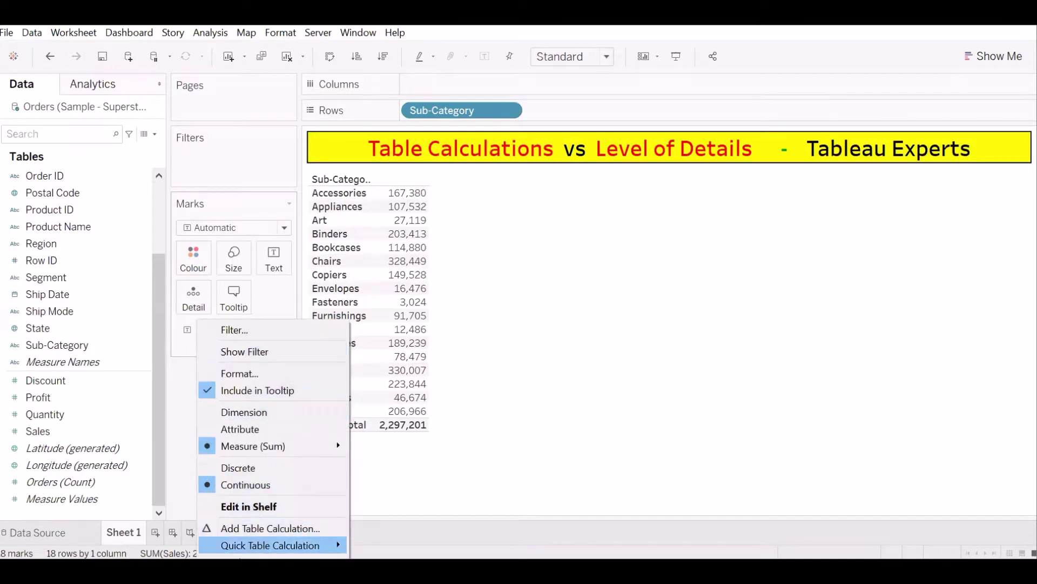
pyautogui.moveTo(291, 544)
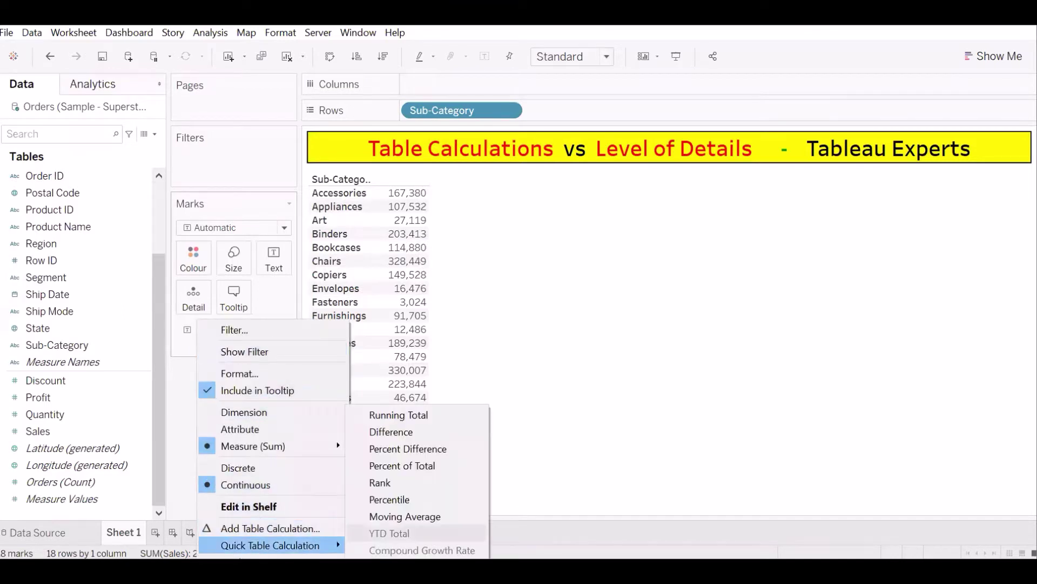
pyautogui.click(397, 468)
# Select and inspect the percentage values, e.g. Chairs 14.30% and Grand Total 100.00%.
pyautogui.moveTo(396, 201); pyautogui.dragTo(435, 424)
pyautogui.click(436, 422)
pyautogui.moveTo(405, 432)
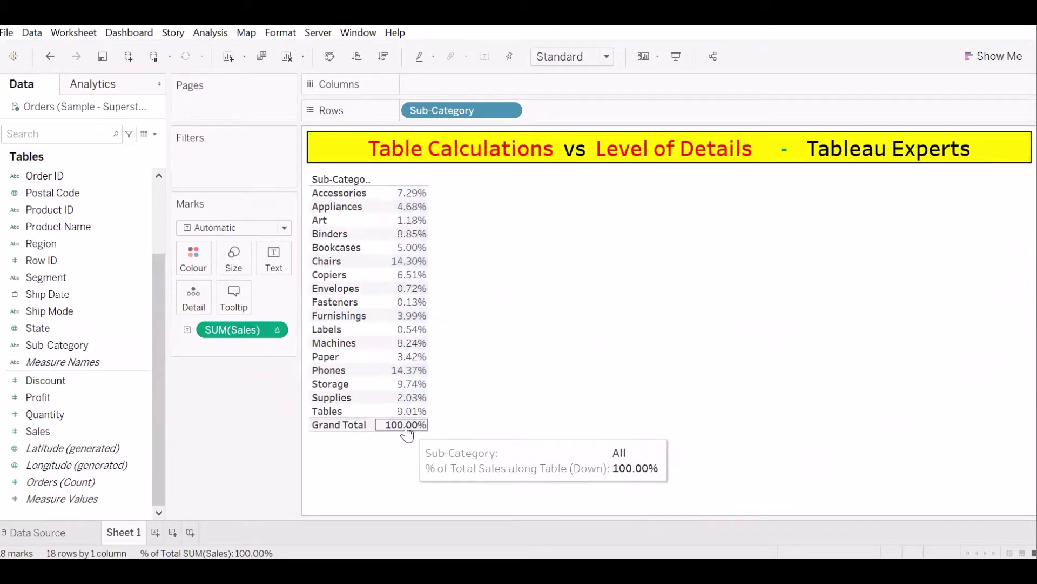
pyautogui.click(422, 330)
pyautogui.click(444, 311)
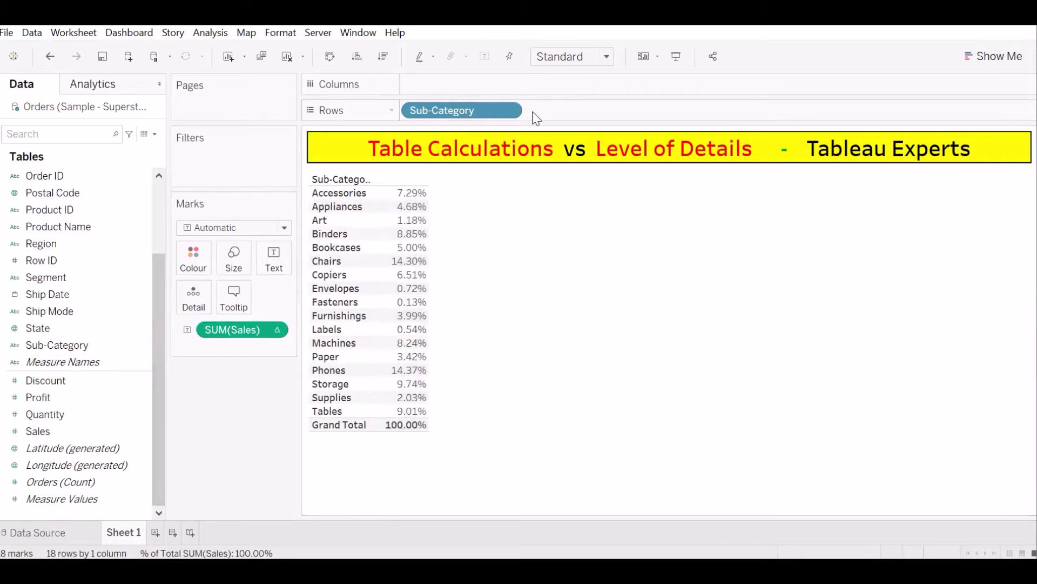
# Show the Sub-Category filter and exclude Accessories, Appliances and Art.
pyautogui.click(507, 109)
pyautogui.click(475, 151)
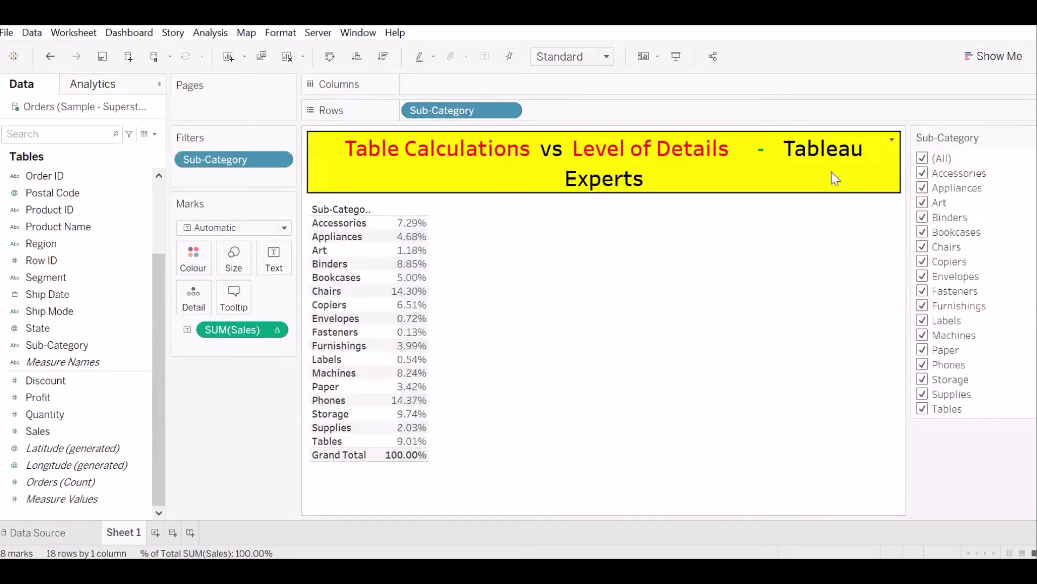
pyautogui.click(923, 173)
pyautogui.click(922, 187)
pyautogui.click(922, 202)
# Add a raw Sales column beside % of Total and include all sub-categories again.
pyautogui.moveTo(406, 426)
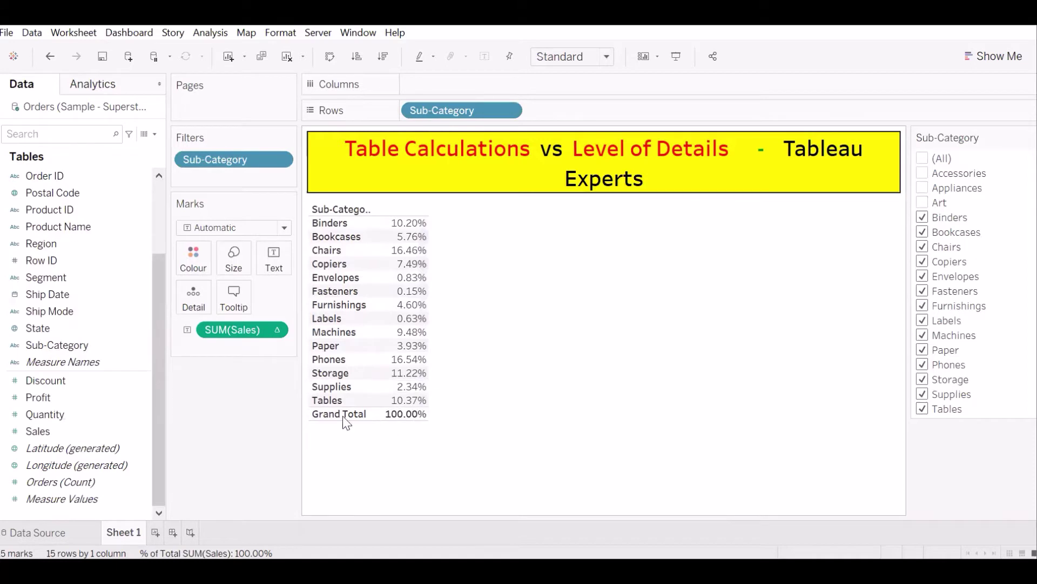
pyautogui.doubleClick(57, 431)
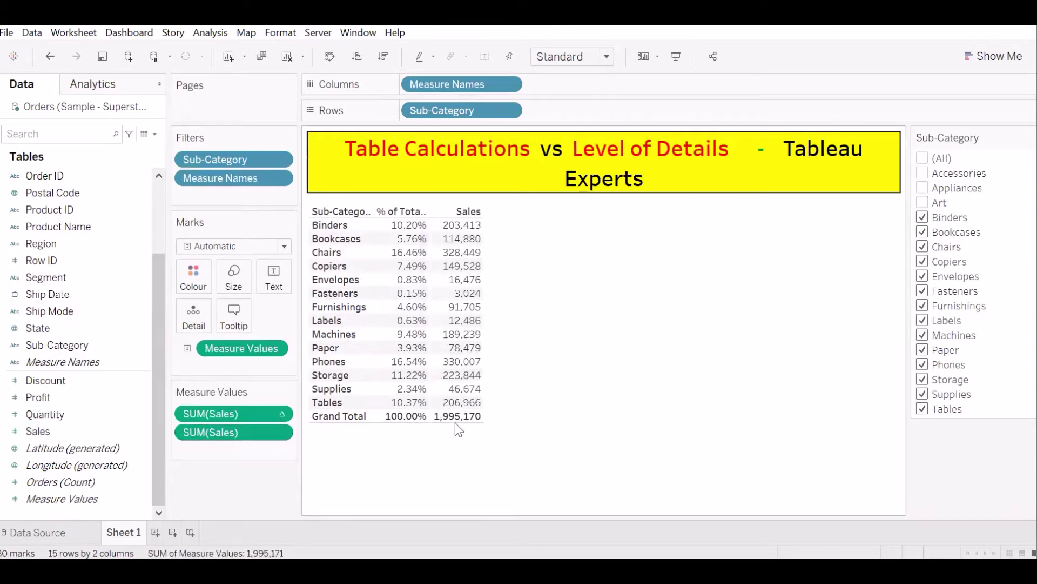
pyautogui.click(930, 157)
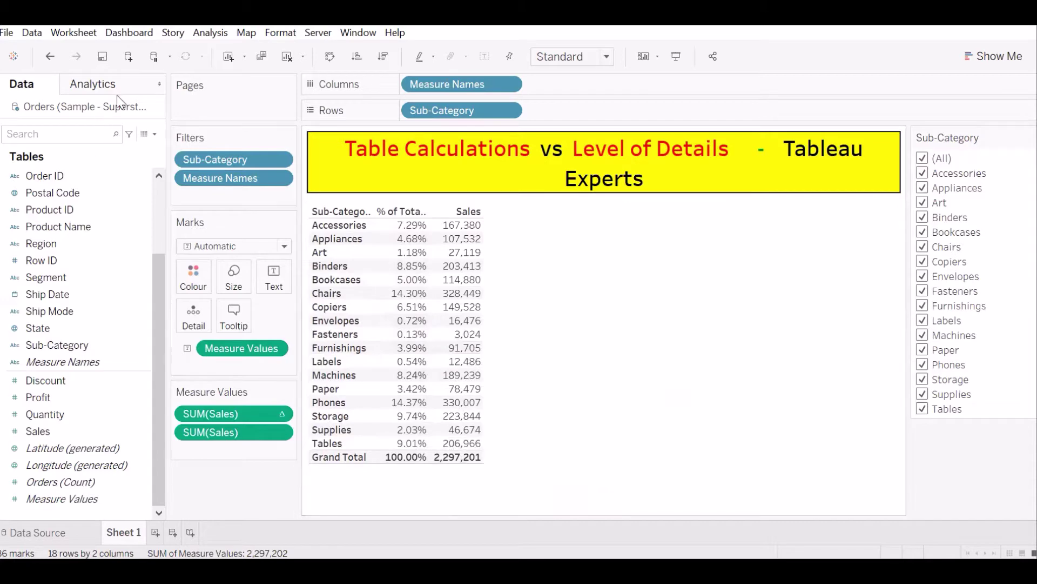
# Create a calculated field 'Fixed Total Sales' defined as { FIXED :SUM([Sales])}.
pyautogui.click(211, 32)
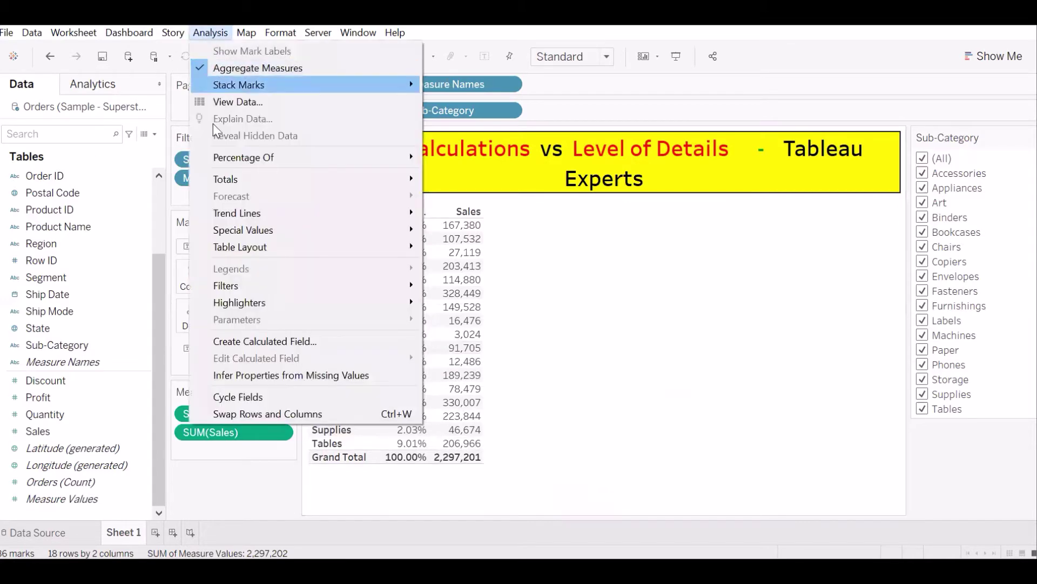
pyautogui.click(233, 338)
pyautogui.click(438, 280)
pyautogui.write('{ FIXED')
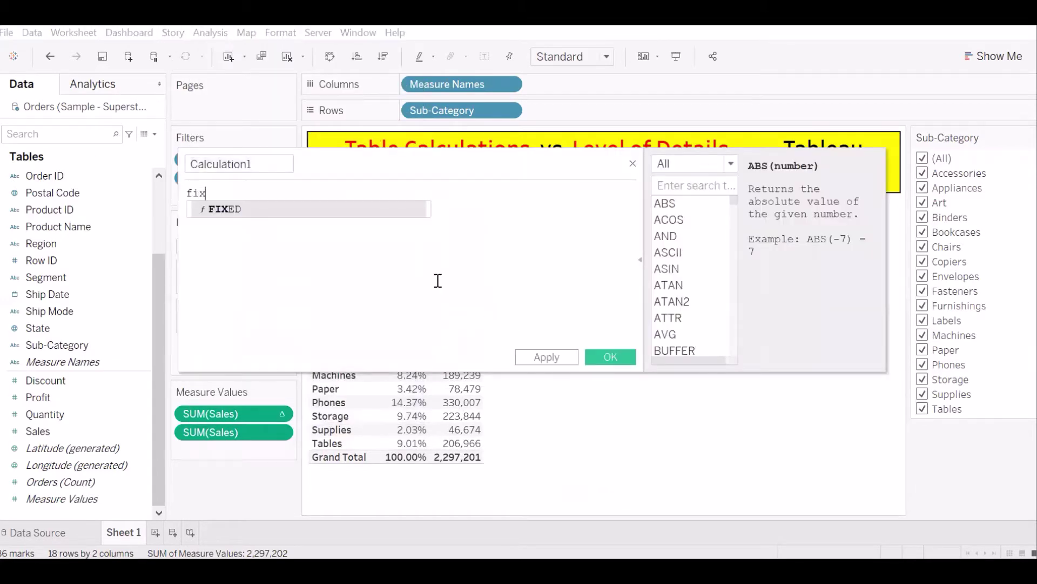
pyautogui.write(' :SUM([Sales])')
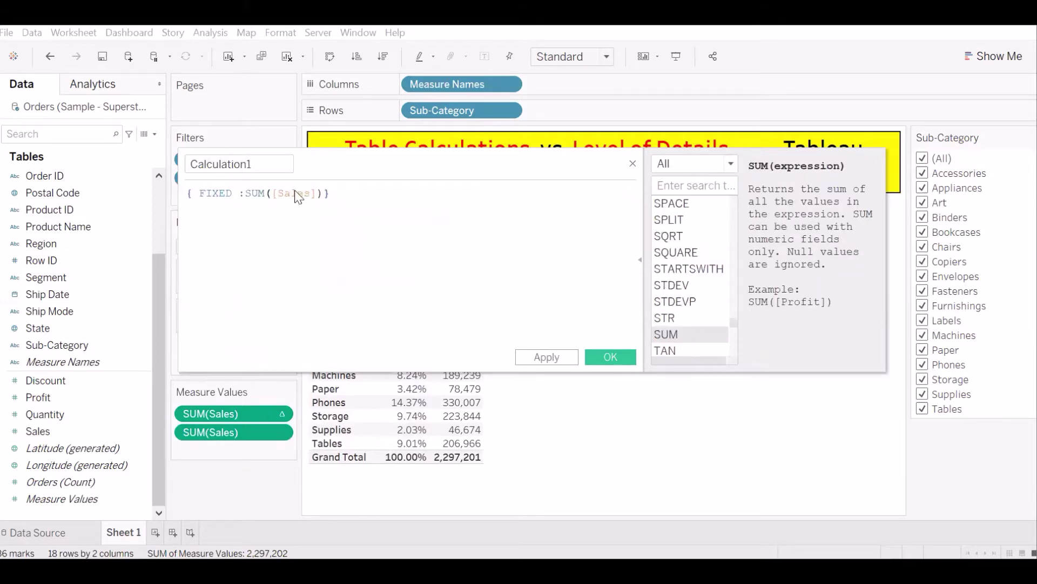
pyautogui.doubleClick(266, 163)
pyautogui.write('Total Sales')
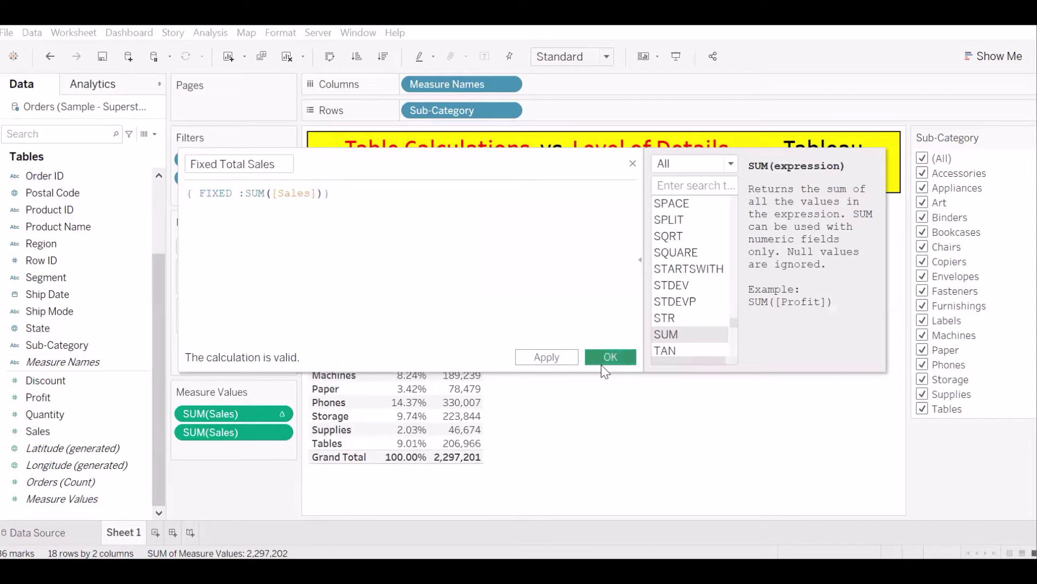
pyautogui.click(610, 357)
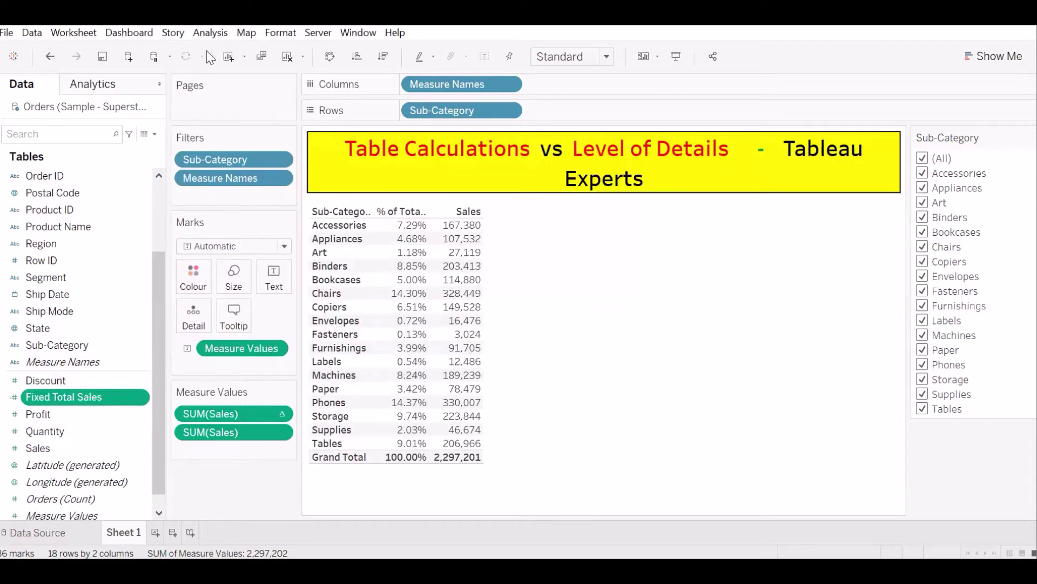
# Add Fixed Total Sales to Measure Values and move it below SUM(Sales).
pyautogui.click(210, 33)
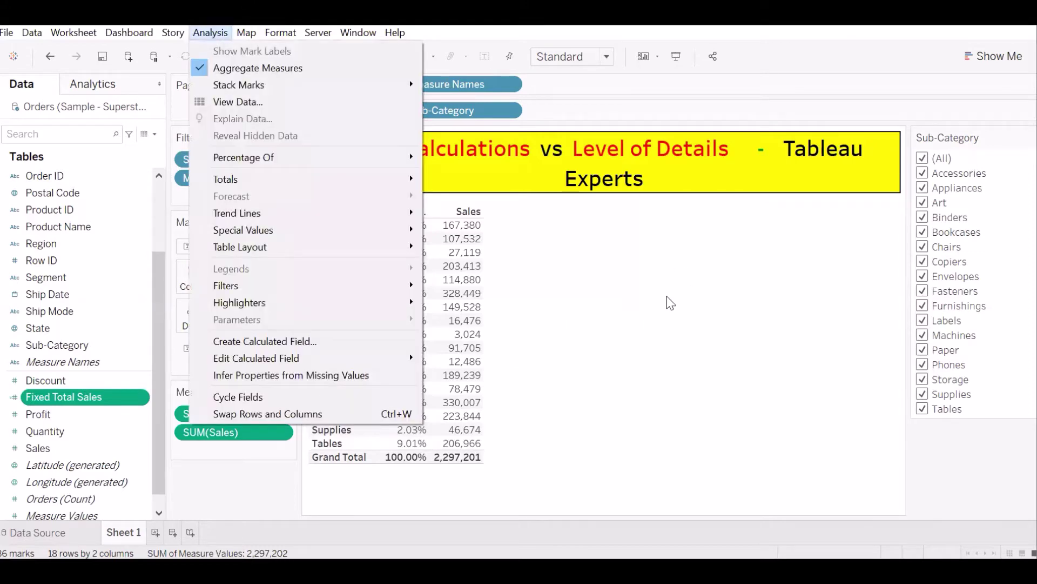
pyautogui.press('Escape')
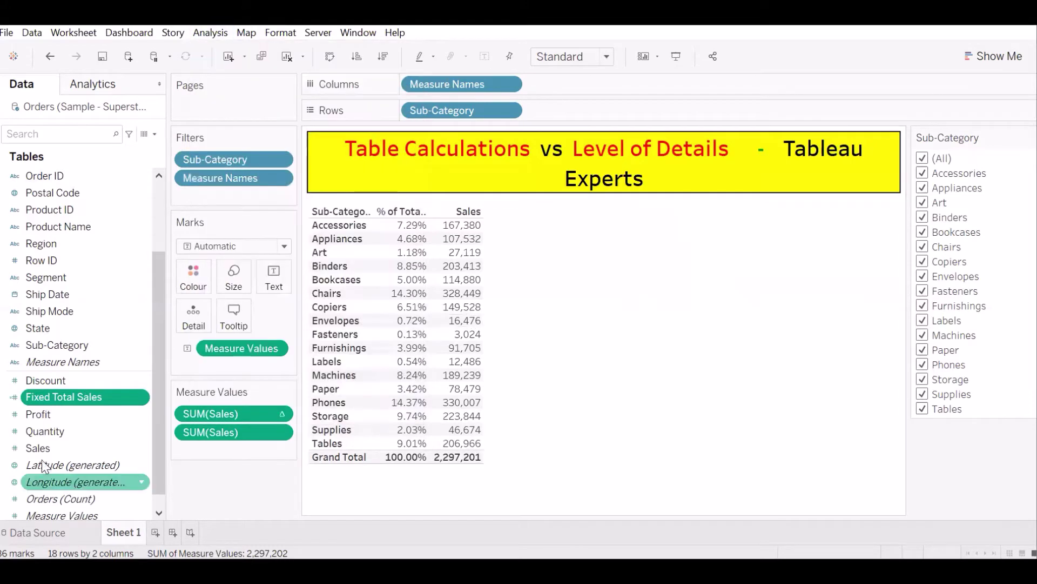
pyautogui.doubleClick(53, 397)
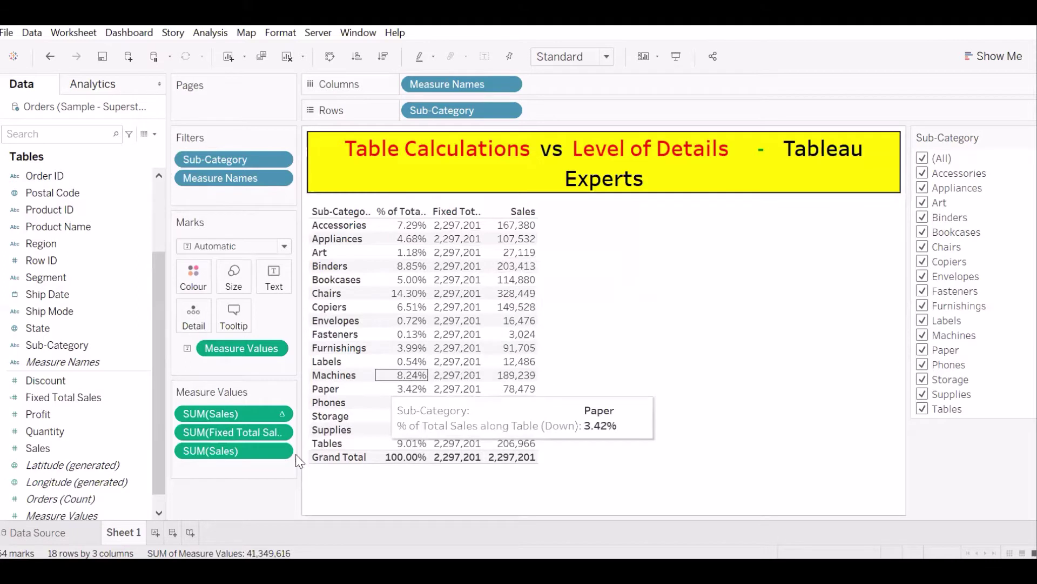
pyautogui.moveTo(231, 432); pyautogui.dragTo(225, 491)
# Create a calculated field 'Fixed Sales %' defined as [Sales]/[Fixed Total Sales].
pyautogui.click(218, 34)
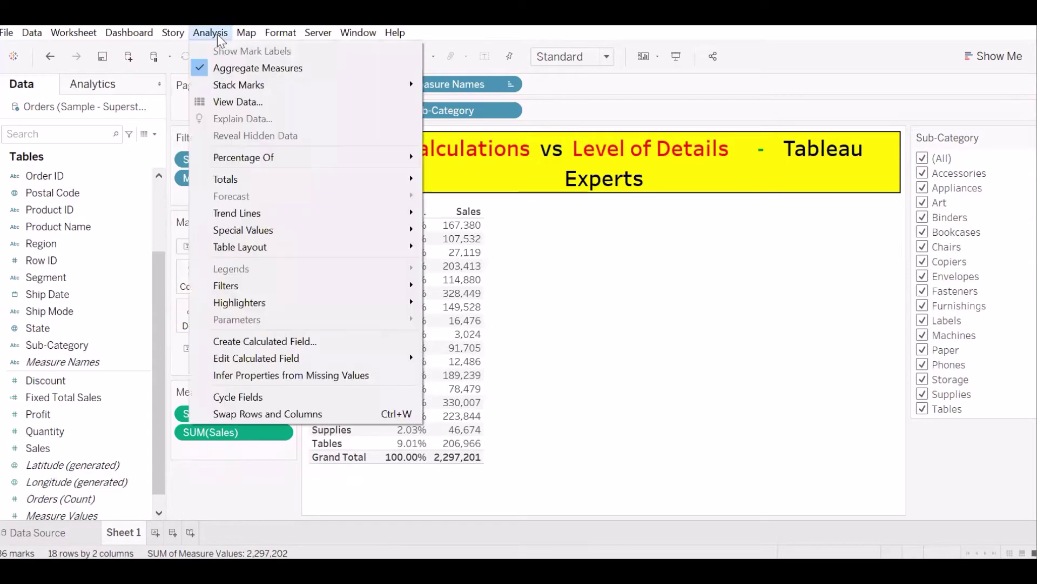
pyautogui.click(232, 339)
pyautogui.write('Sales')
pyautogui.press('Return')
pyautogui.write('/fix')
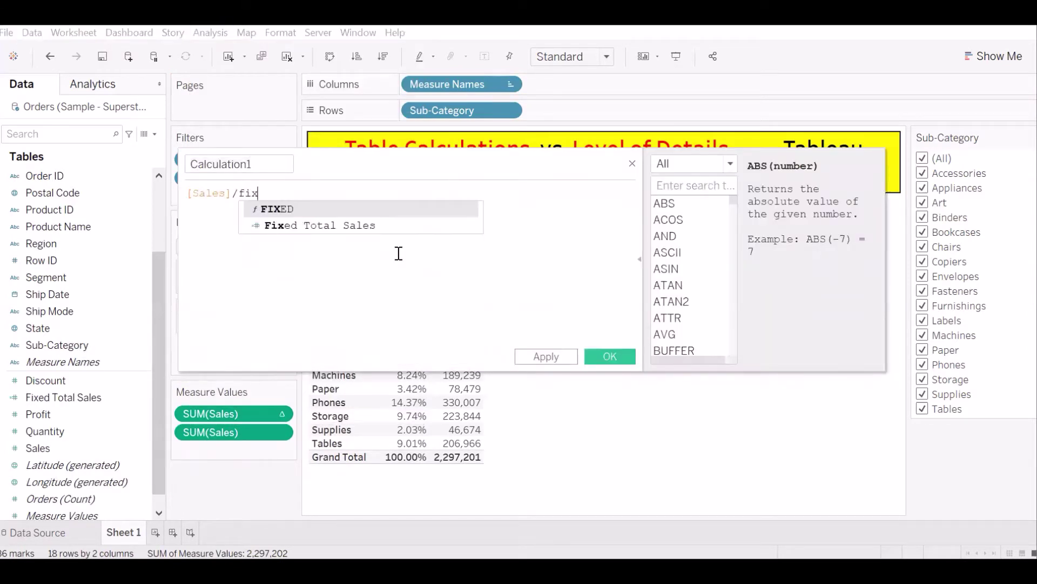
pyautogui.press('Down')
pyautogui.press('Return')
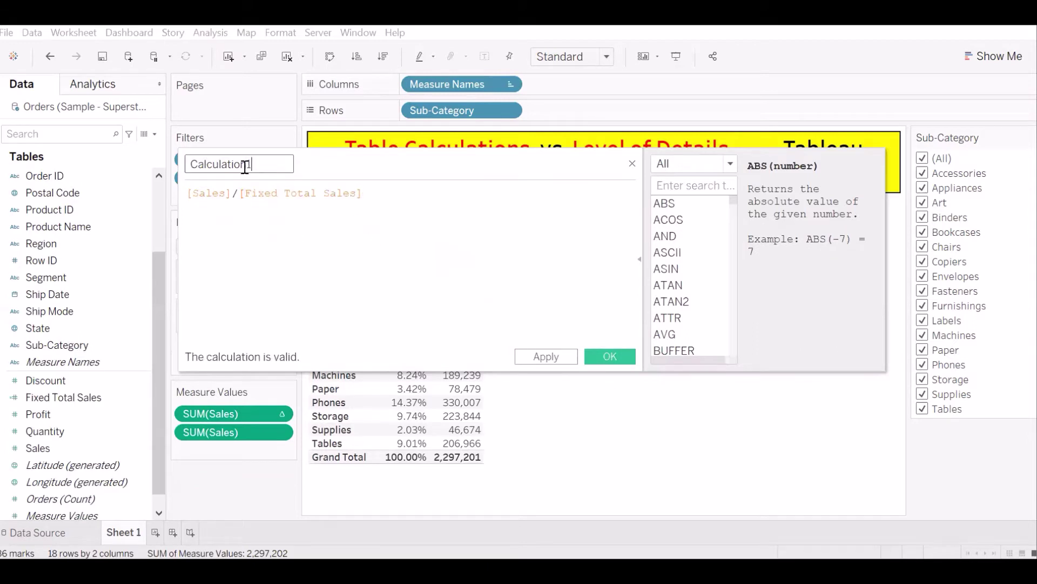
pyautogui.doubleClick(245, 167)
pyautogui.write('Fixed Sales %')
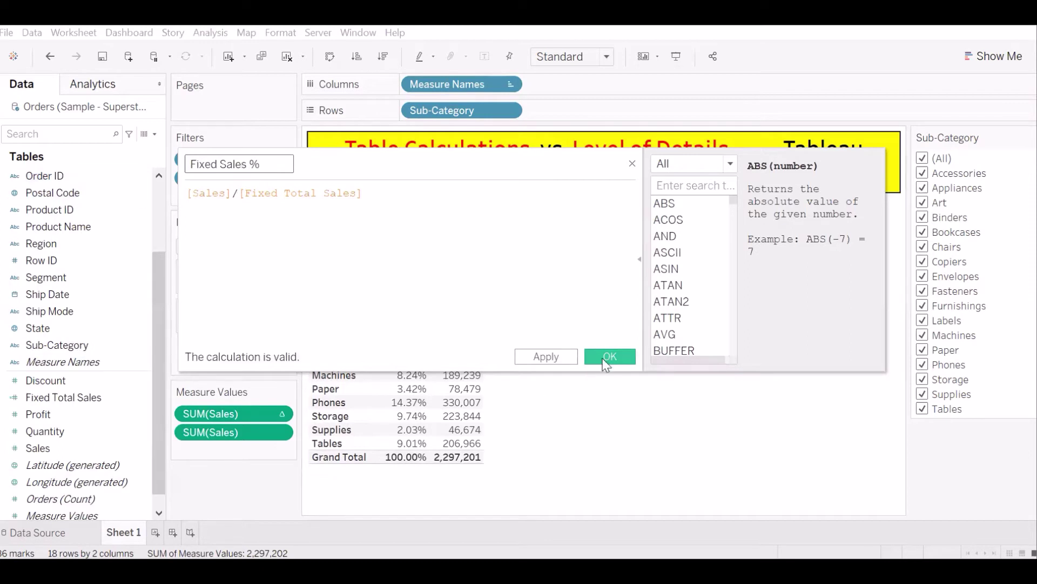
pyautogui.click(607, 356)
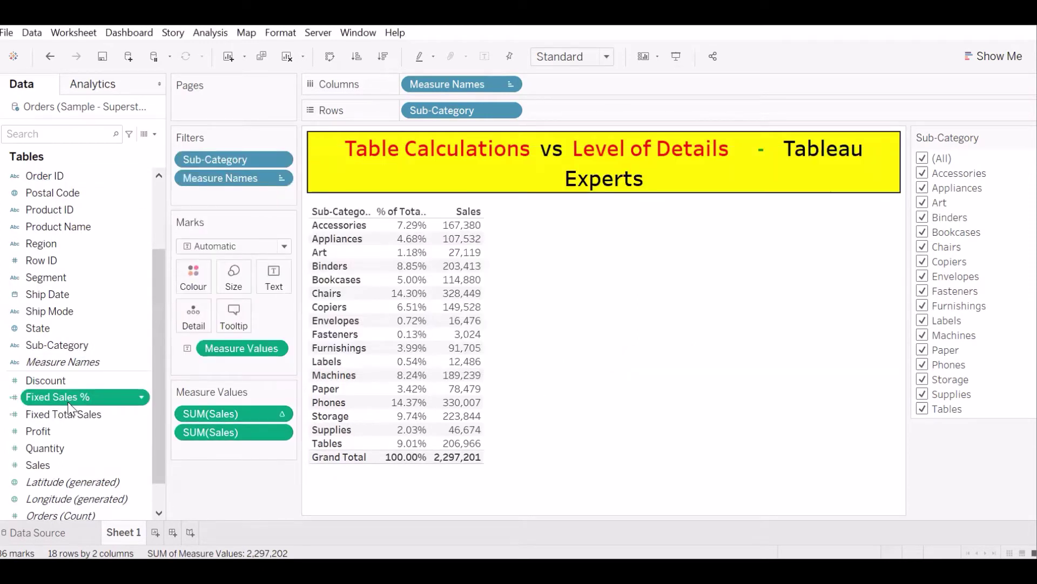
# Add Fixed Sales % formatted as Percentage, and move Sales to the first column.
pyautogui.moveTo(66, 400); pyautogui.dragTo(232, 451)
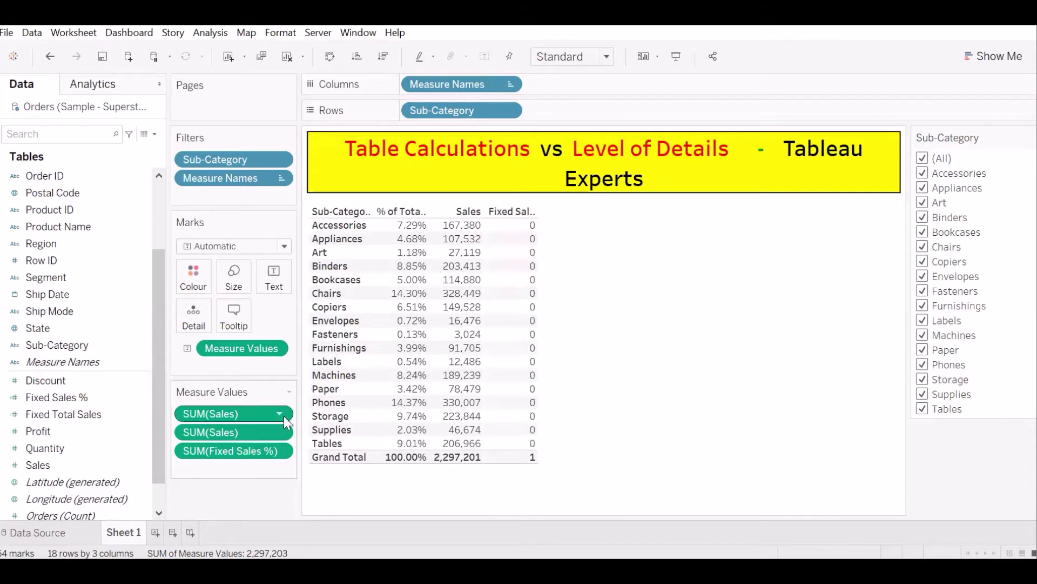
pyautogui.rightClick(277, 449)
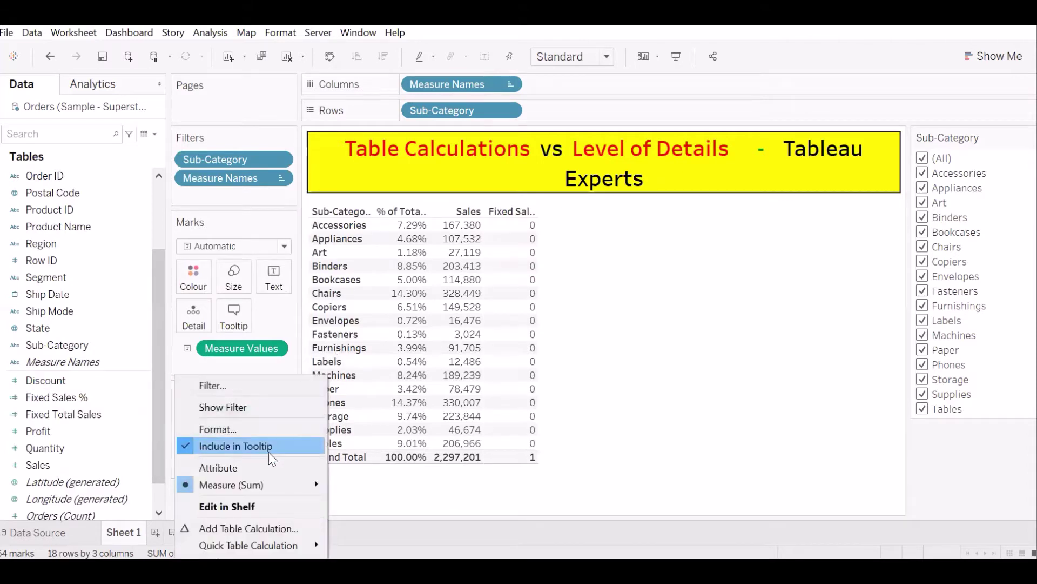
pyautogui.click(238, 427)
pyautogui.click(120, 183)
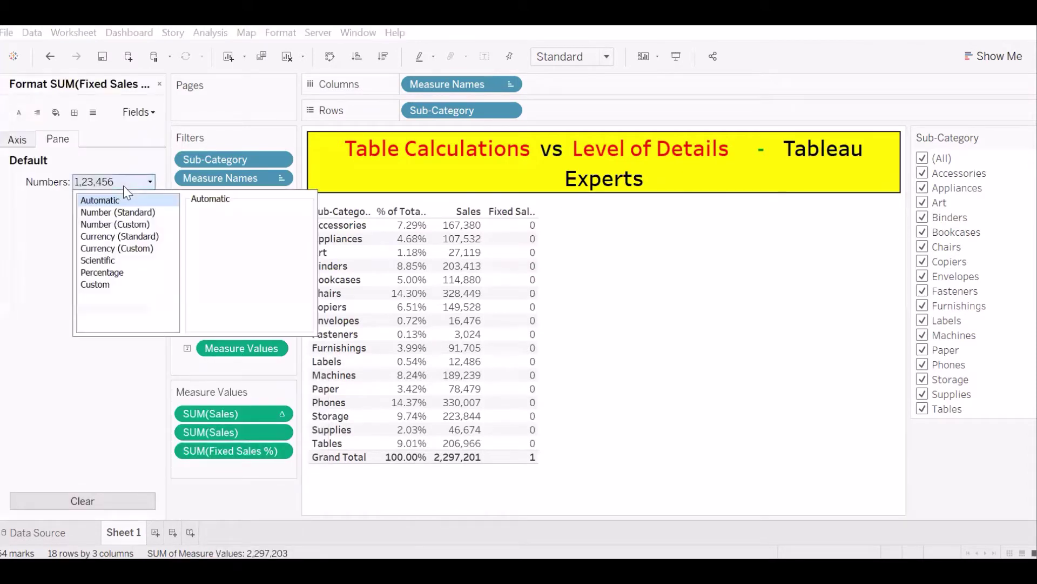
pyautogui.click(104, 272)
pyautogui.click(98, 349)
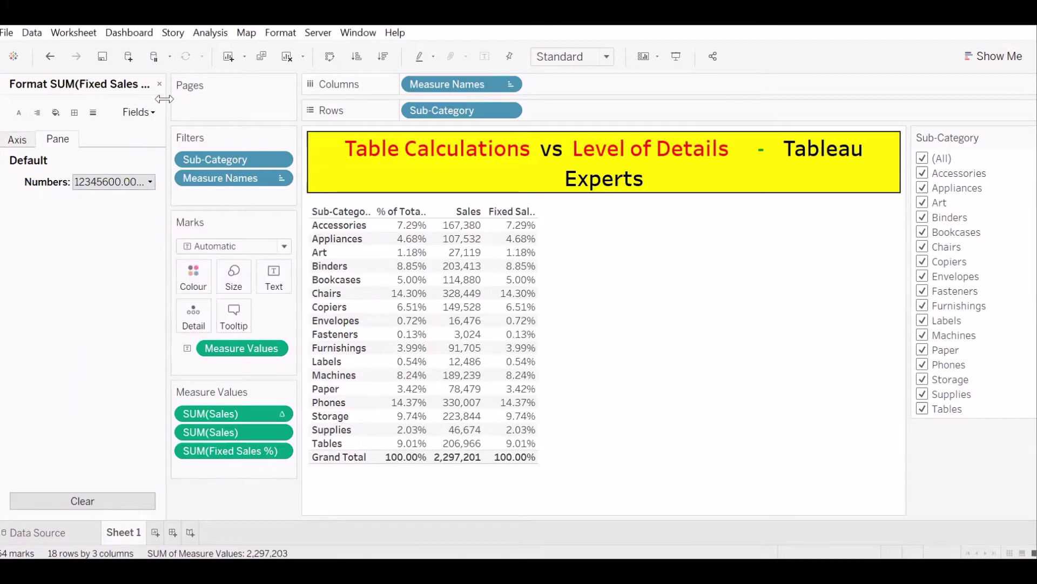
pyautogui.click(158, 85)
pyautogui.moveTo(216, 414)
pyautogui.moveTo(210, 436); pyautogui.dragTo(208, 406)
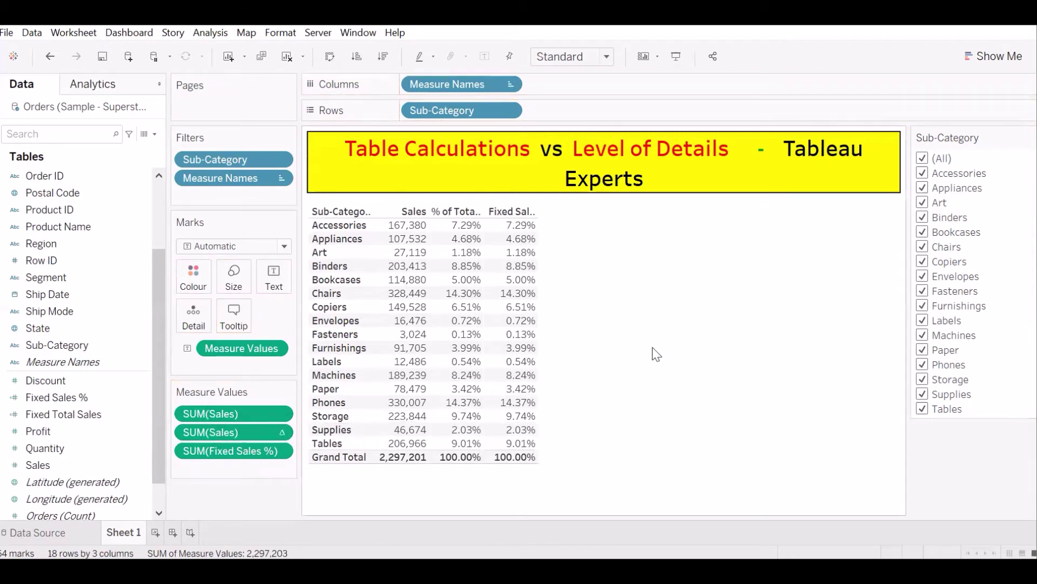
# Change the view fit from Standard to Entire View.
pyautogui.click(595, 66)
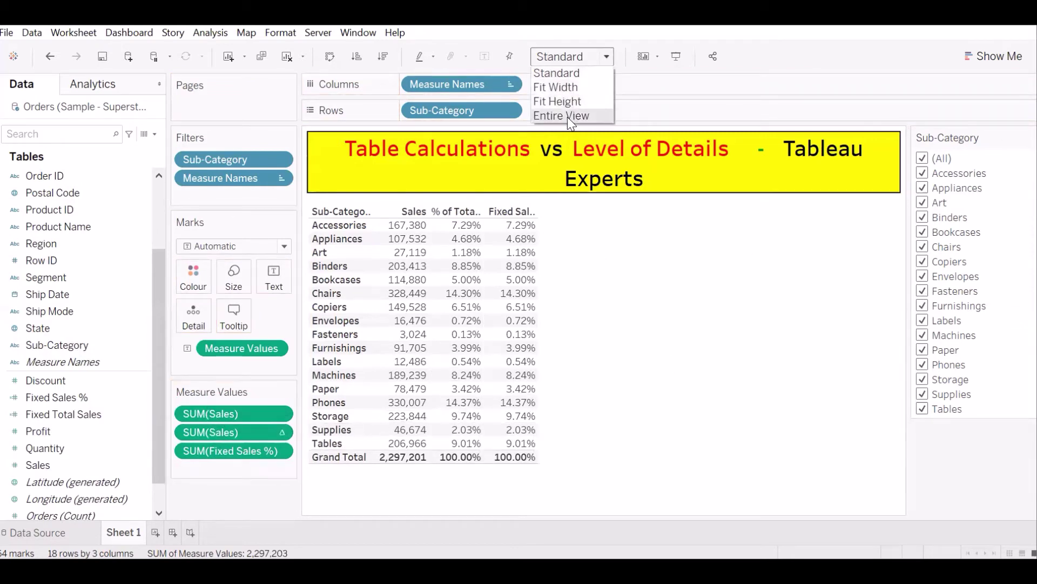
pyautogui.click(568, 117)
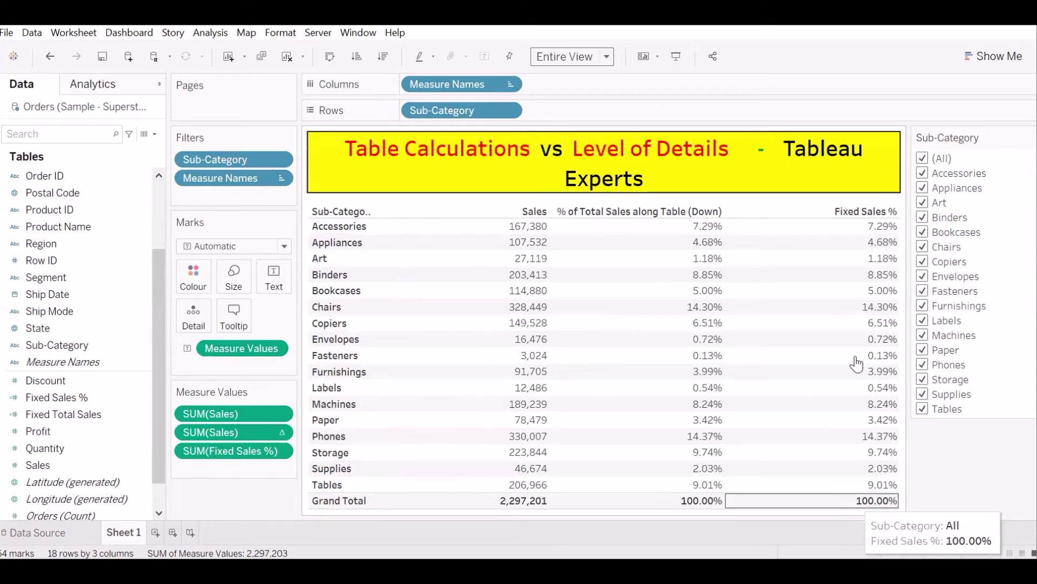
# Exclude Accessories and Appliances in the Sub-Category filter, leaving Fixed Sales % at 88.03%.
pyautogui.click(923, 174)
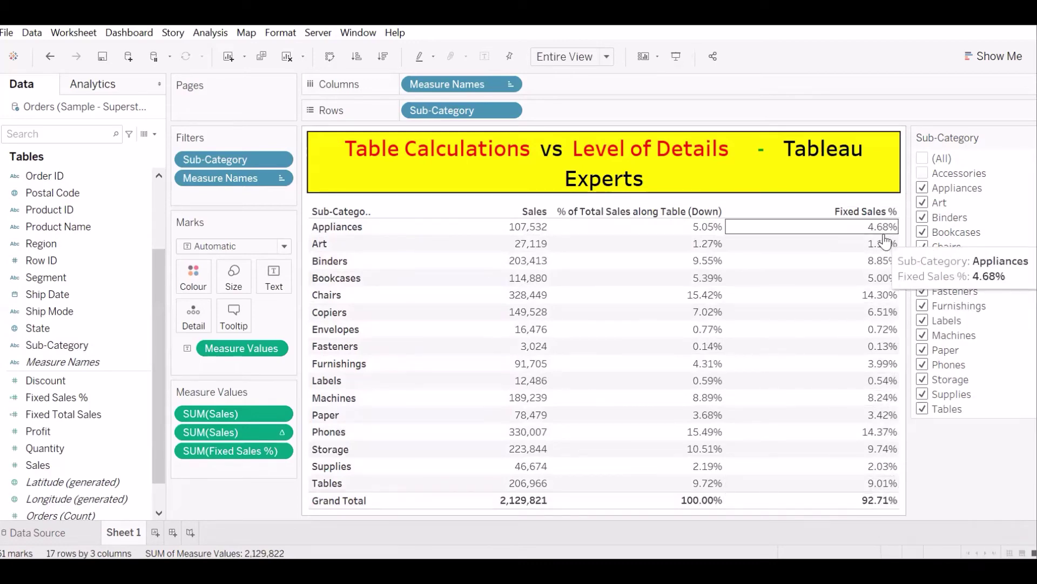
pyautogui.click(922, 159)
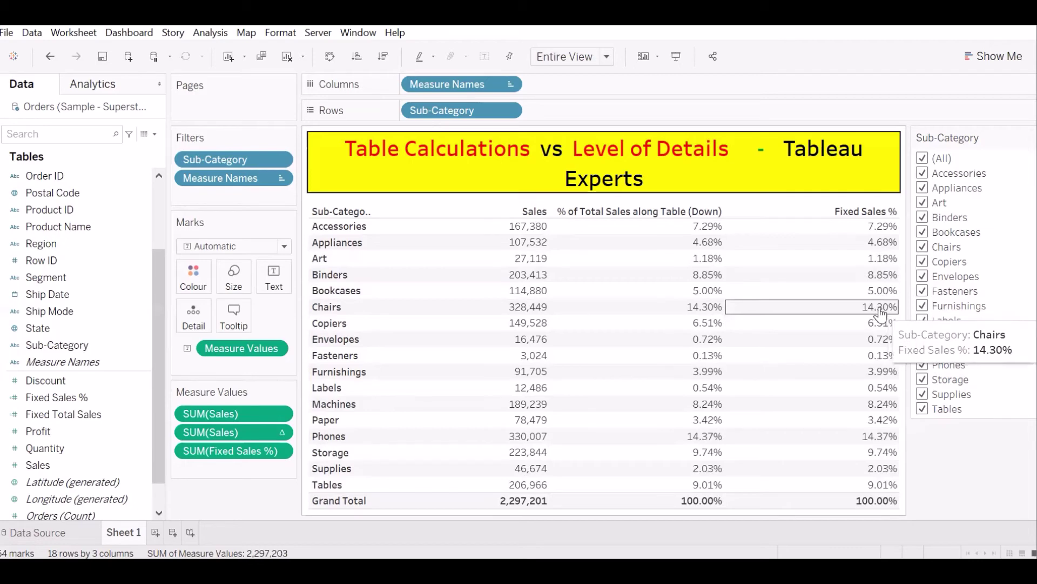
pyautogui.click(922, 173)
pyautogui.click(922, 187)
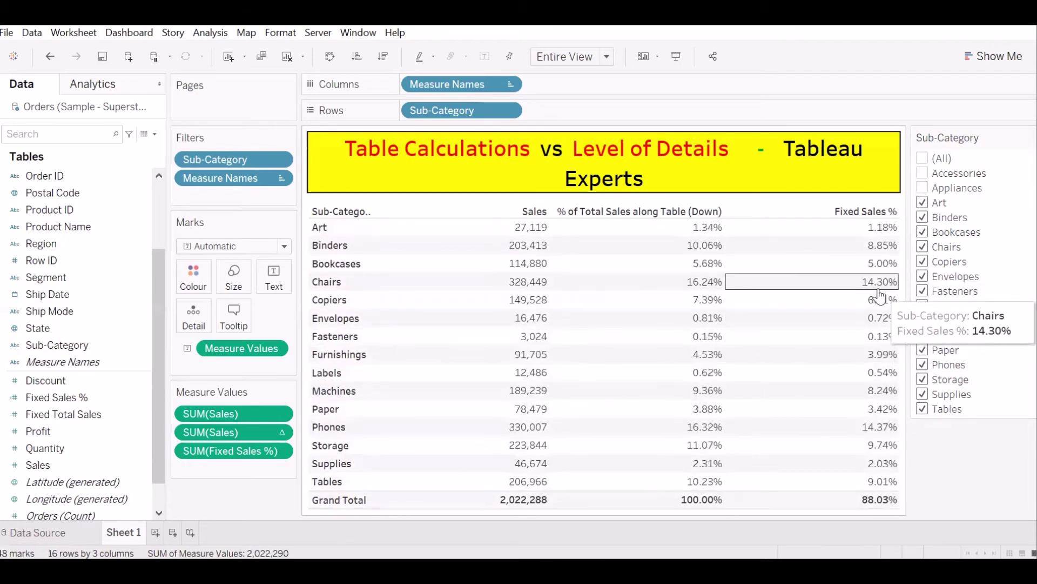